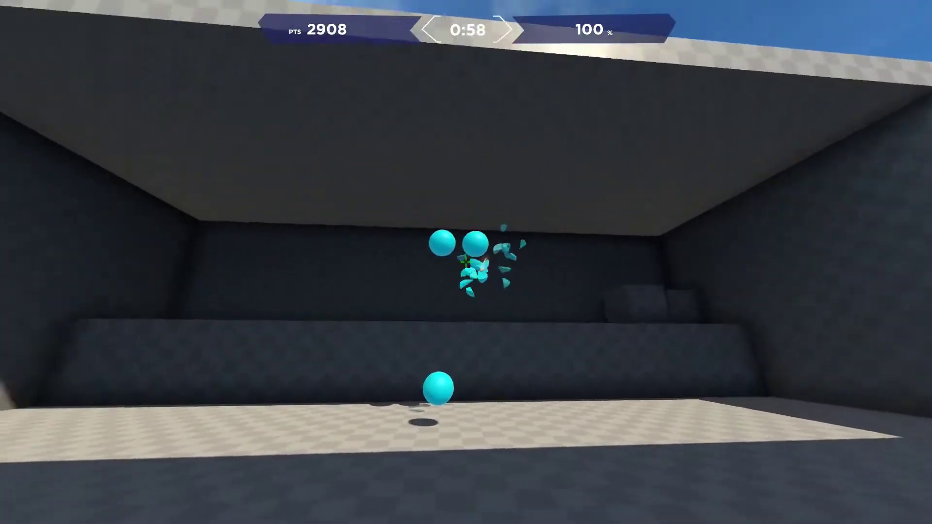
- Shatter the first dozen cyan target spheres, pushing the score past 10,000 points
click(466, 263)
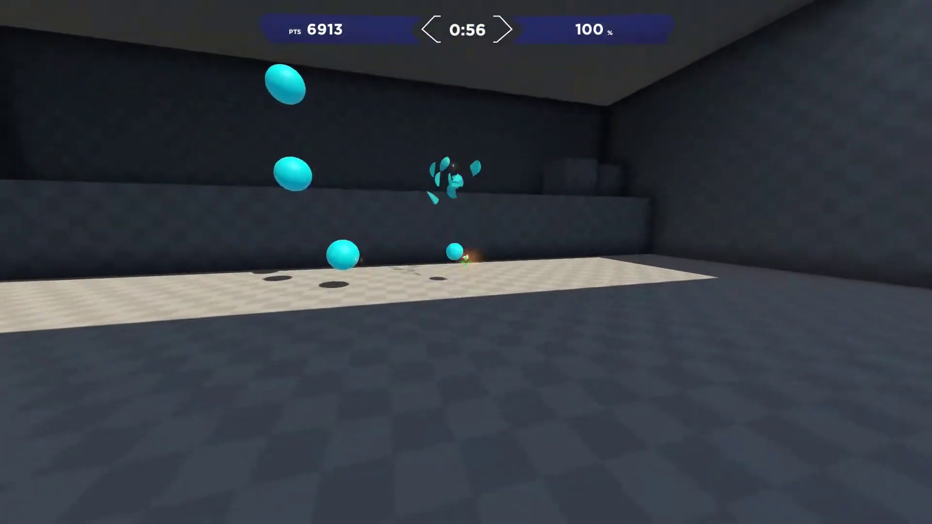
click(466, 262)
click(466, 262)
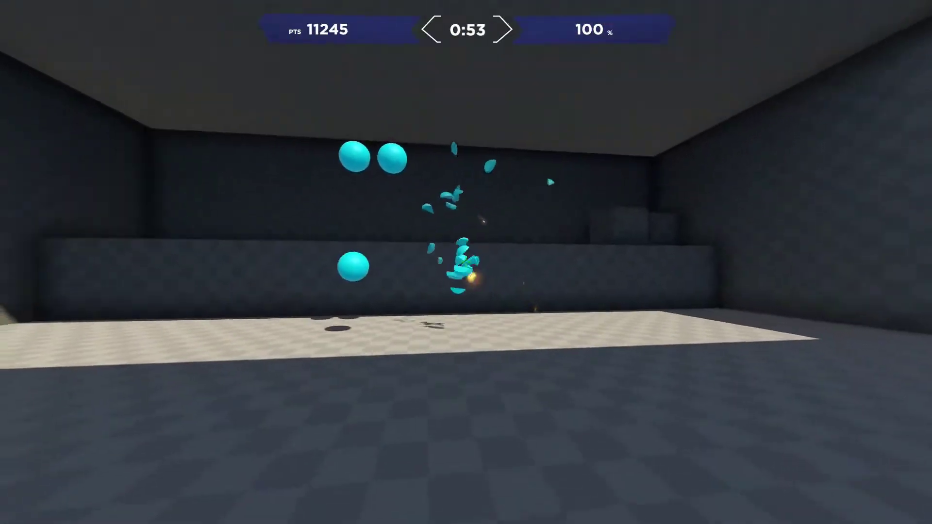
click(466, 263)
click(467, 262)
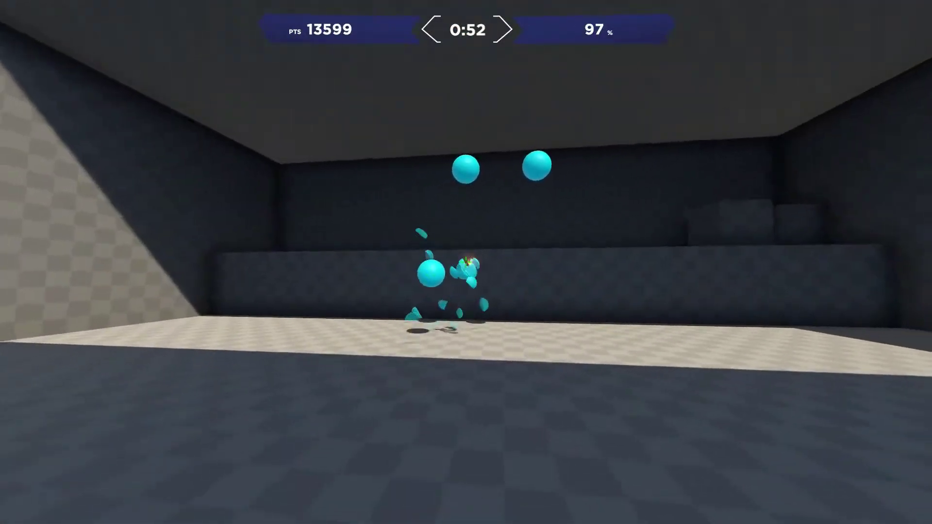
click(466, 262)
click(466, 263)
click(467, 262)
click(466, 263)
click(466, 262)
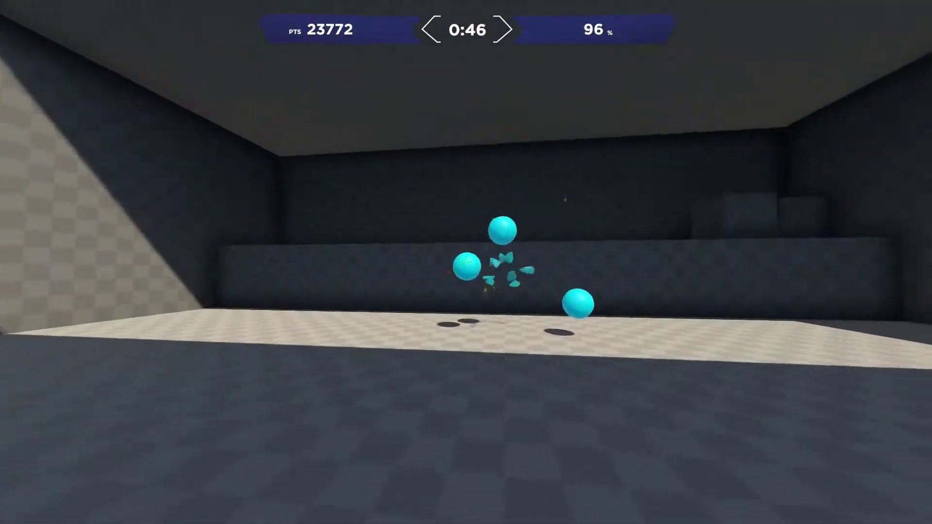
- Keep shattering targets, passing 40,000 and then 50,000 points at 97% accuracy
click(466, 262)
click(466, 262)
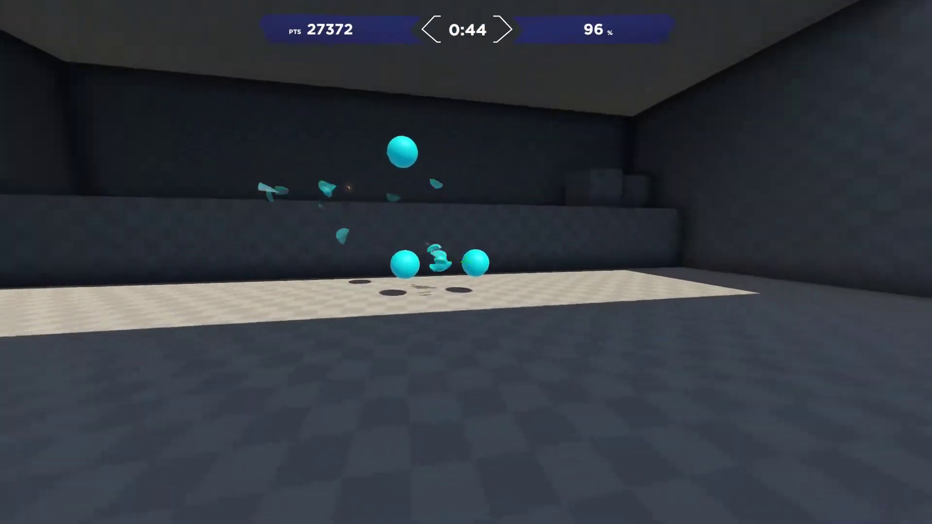
click(466, 262)
click(466, 262)
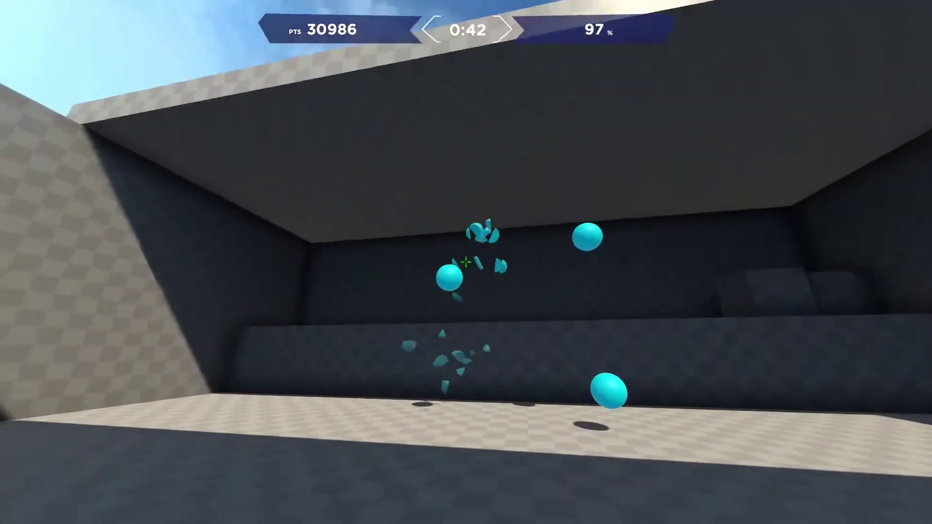
click(466, 262)
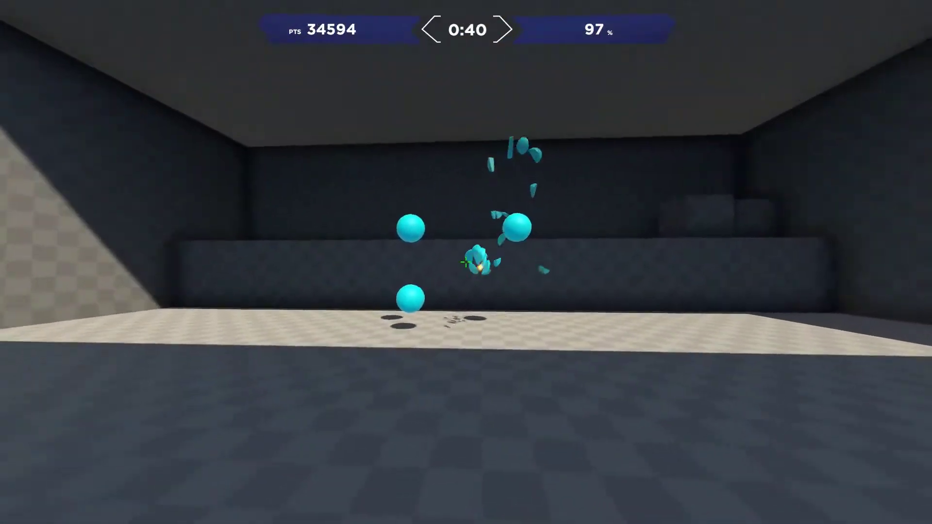
click(467, 263)
click(466, 263)
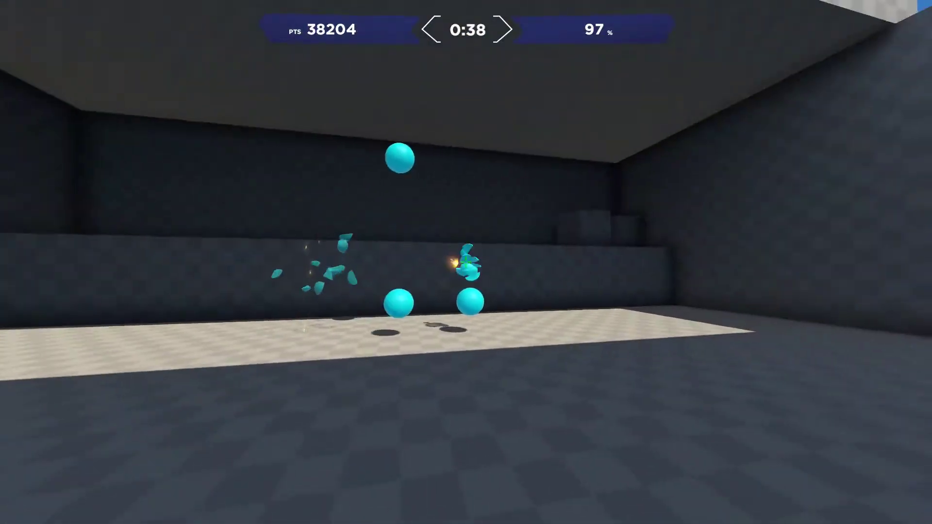
click(466, 263)
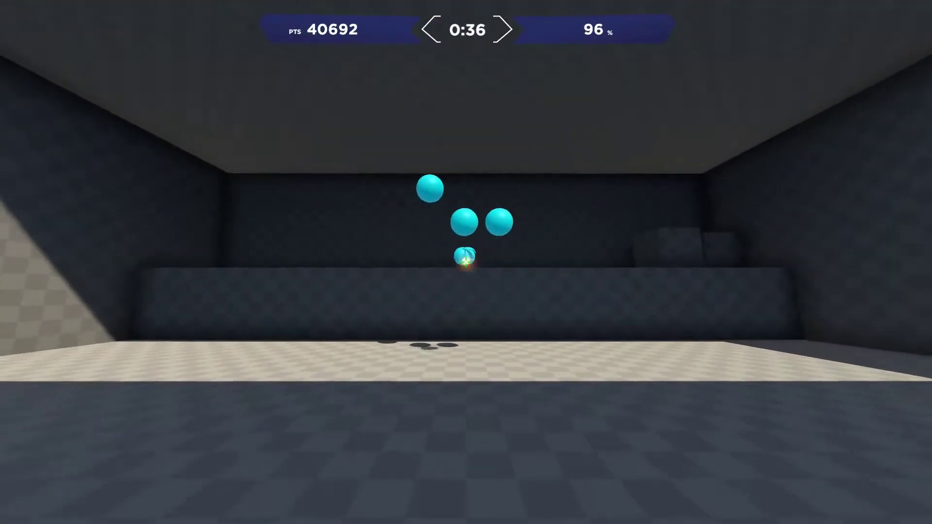
click(467, 262)
click(466, 262)
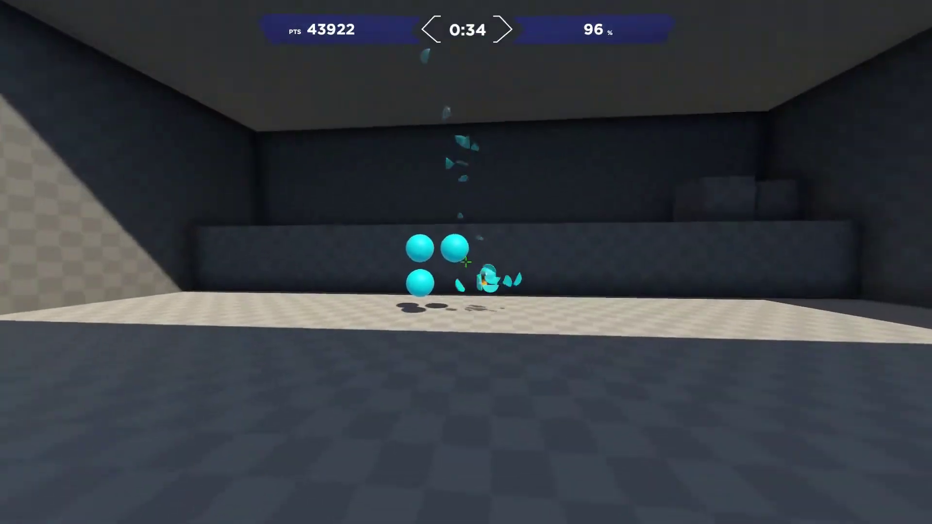
click(466, 262)
click(466, 263)
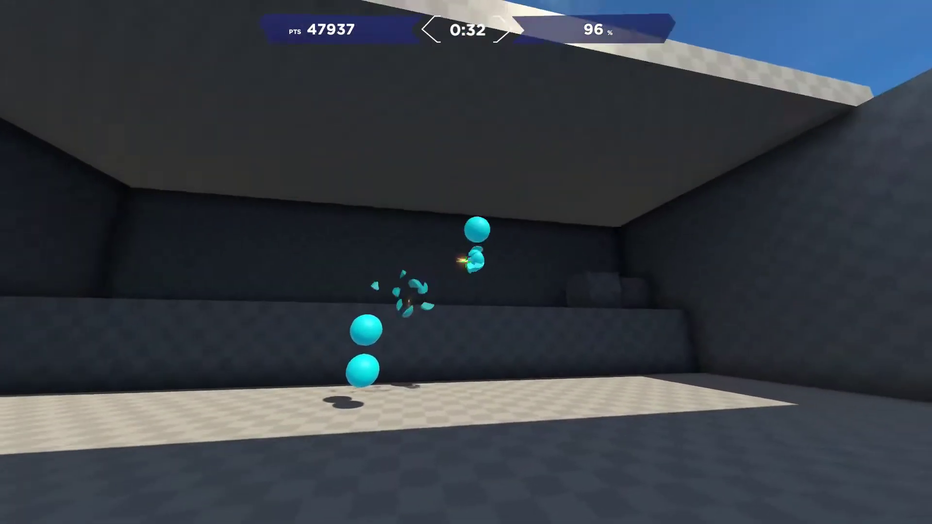
click(466, 262)
click(466, 263)
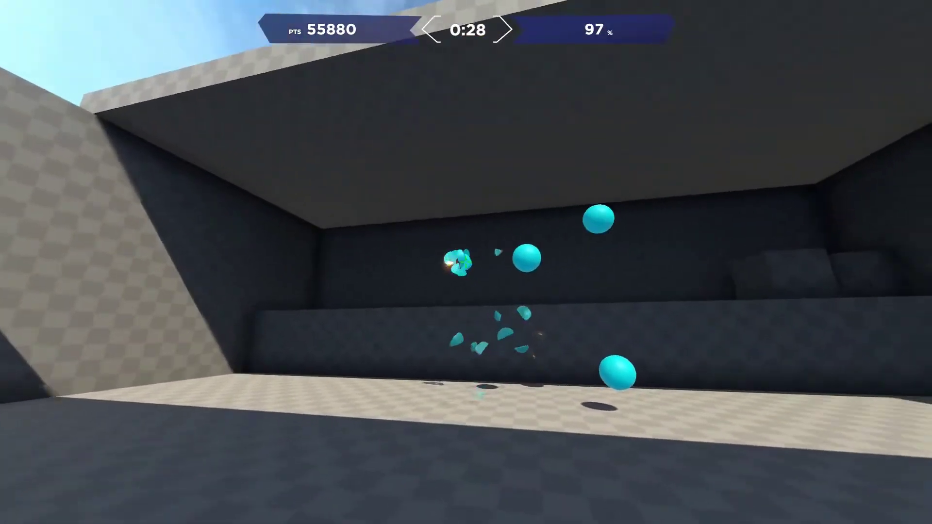
- Keep shattering cyan targets, pushing the score past 70,000 points
click(466, 263)
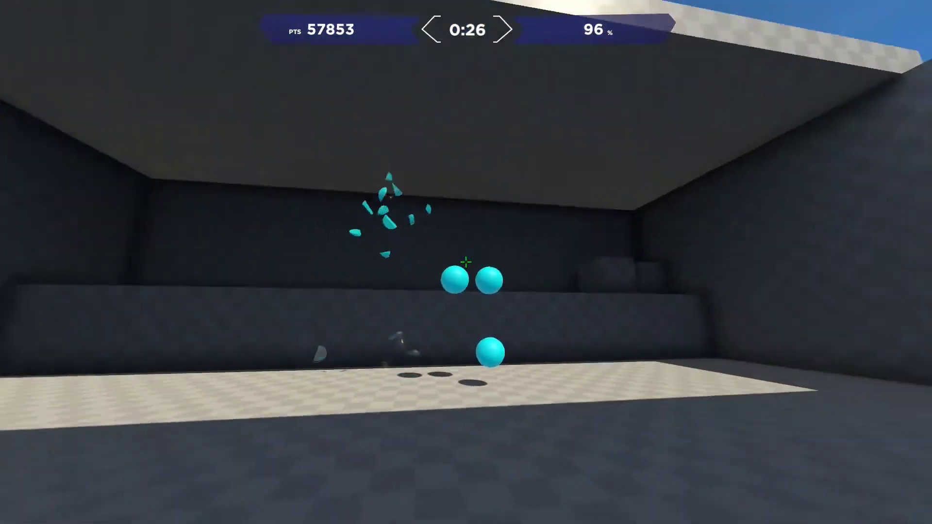
click(466, 262)
click(467, 263)
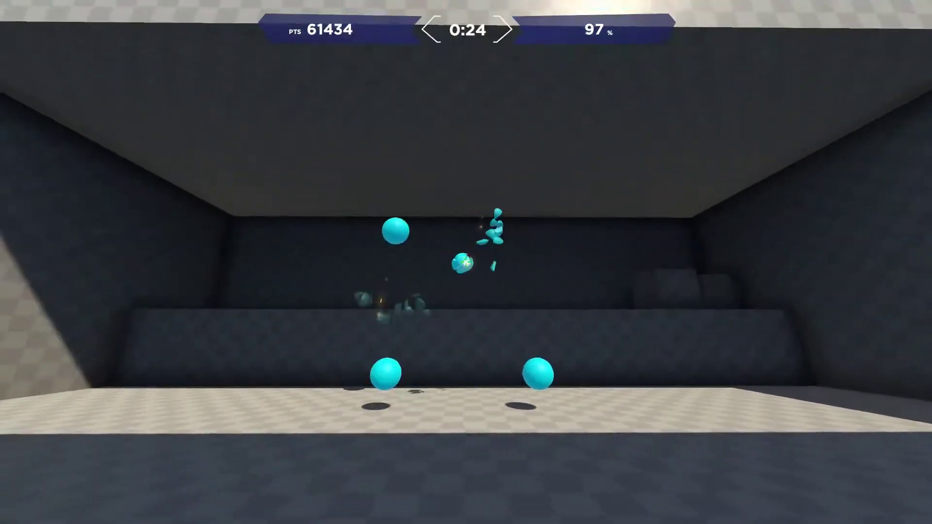
click(467, 263)
click(466, 262)
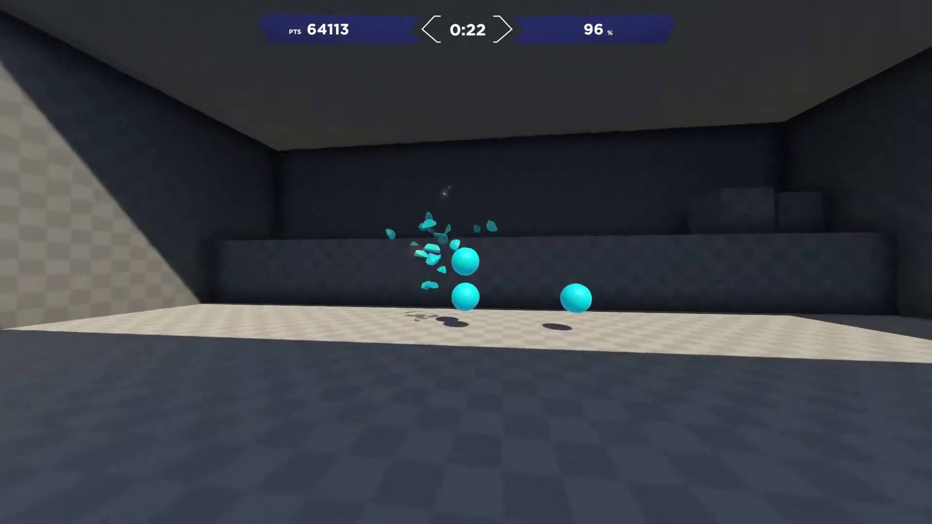
click(466, 263)
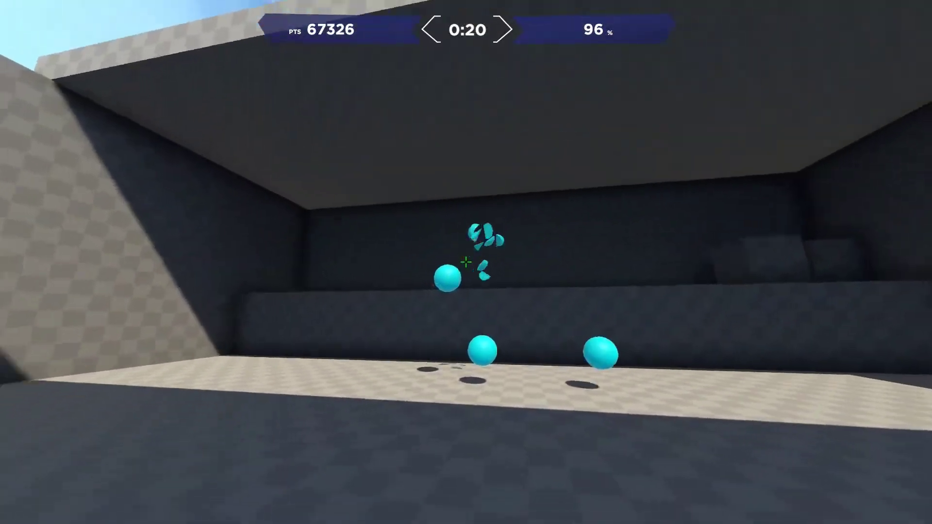
click(466, 262)
click(466, 263)
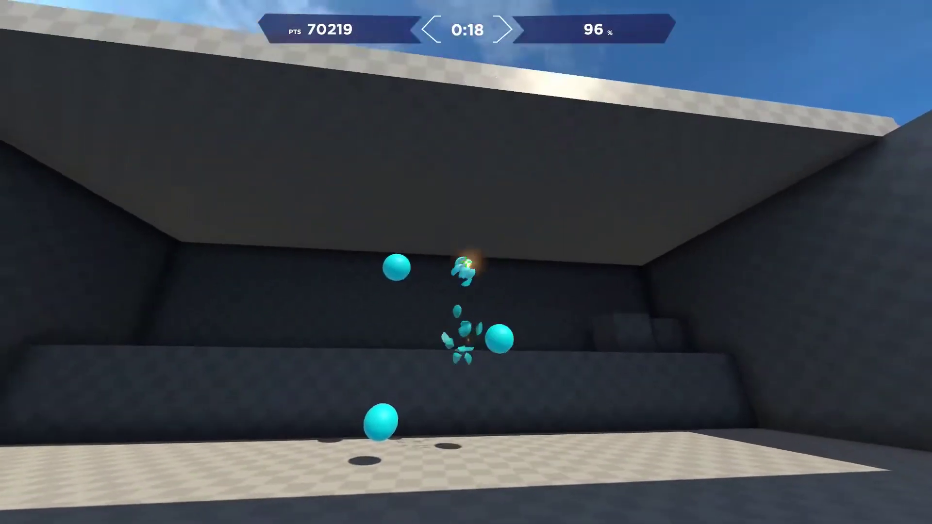
click(466, 262)
click(466, 263)
click(467, 263)
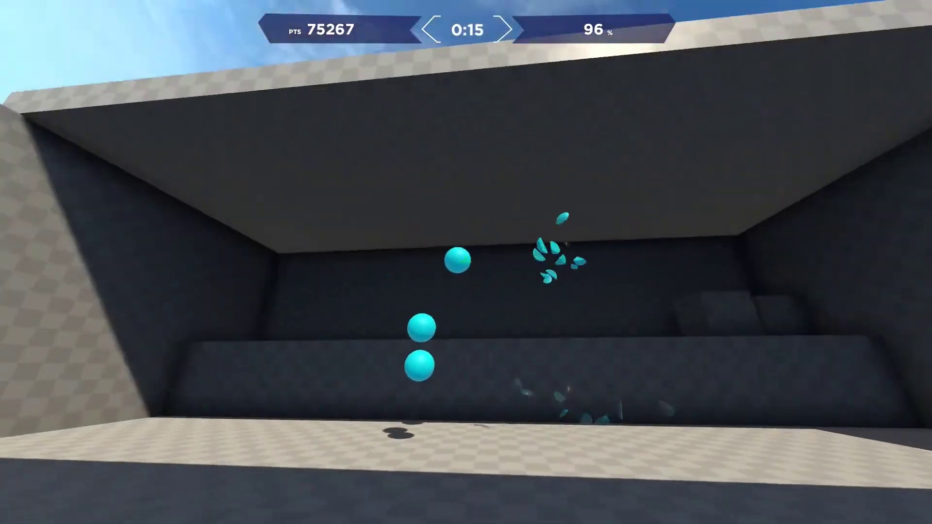
click(466, 262)
- Shatter the last targets past 90,000 until time expires, finishing at 100,481 points
click(467, 263)
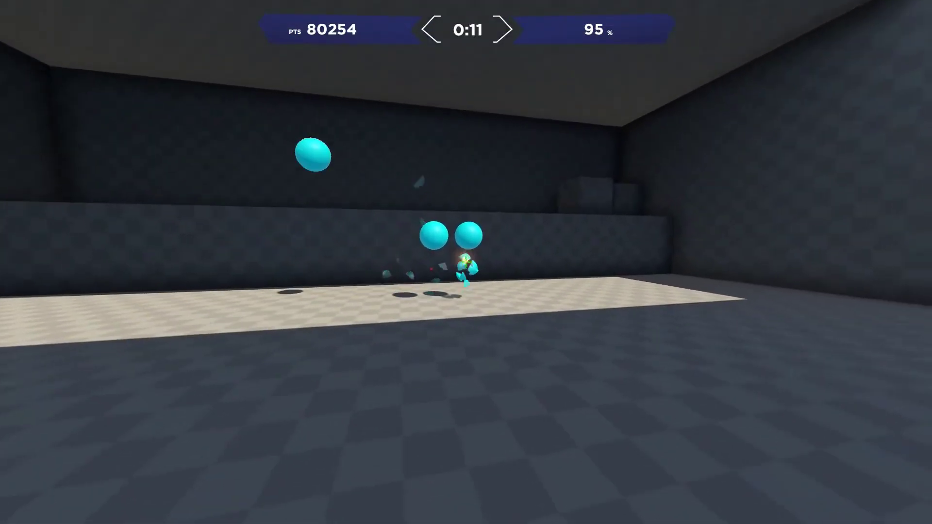
click(466, 262)
click(467, 262)
click(466, 263)
click(466, 262)
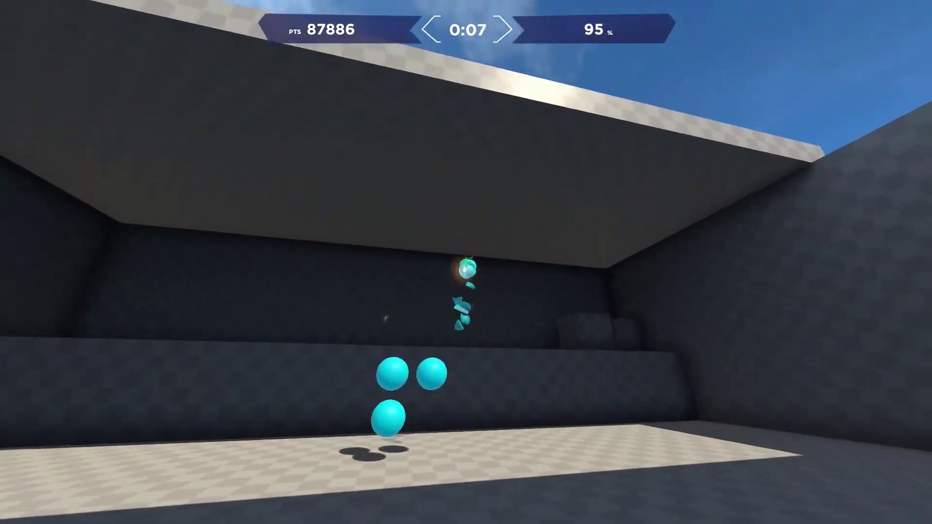
click(467, 263)
click(467, 262)
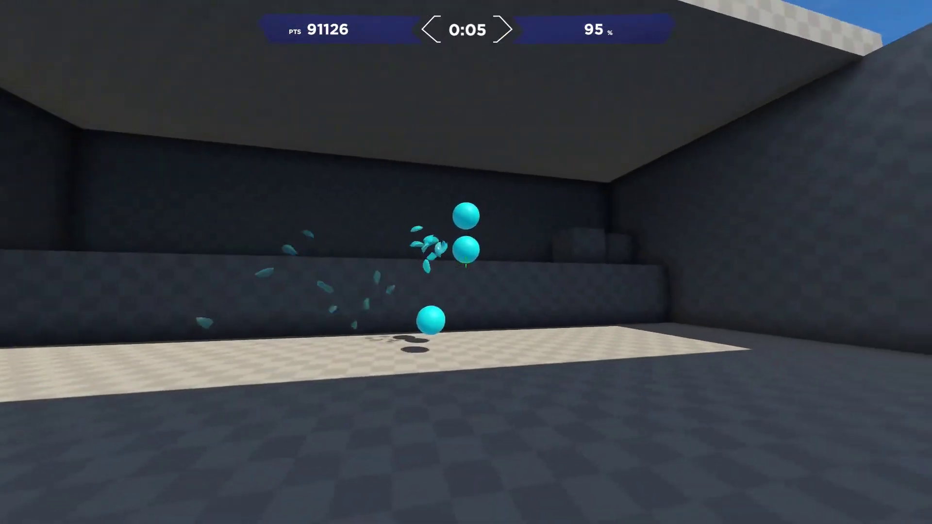
click(466, 262)
click(466, 262)
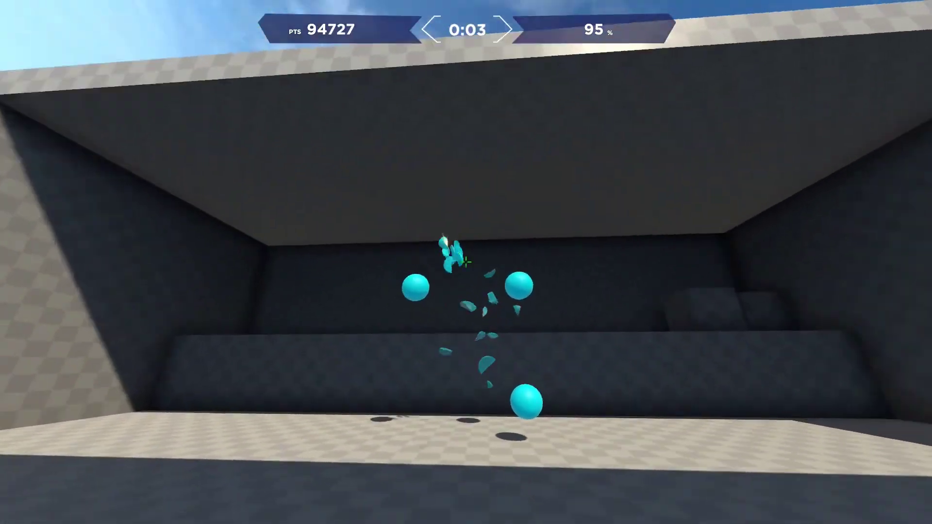
click(466, 263)
click(466, 262)
click(466, 262)
click(467, 263)
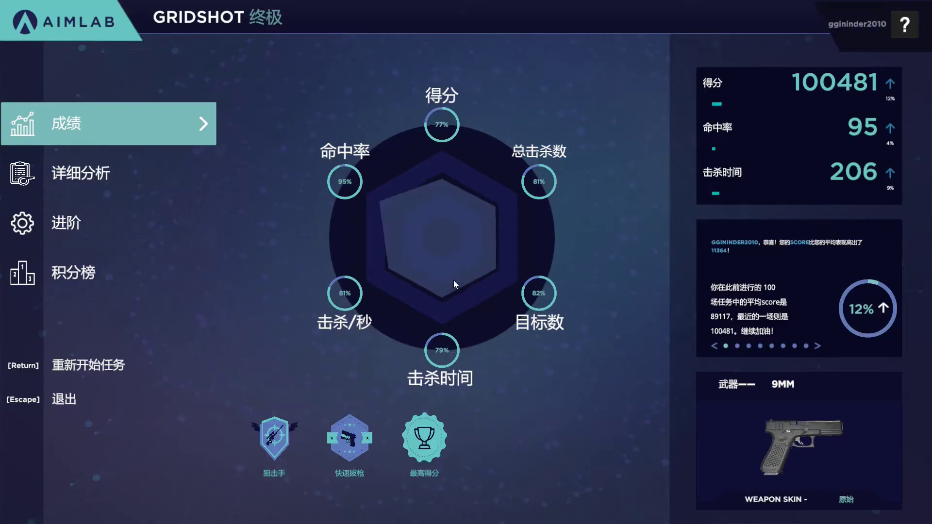